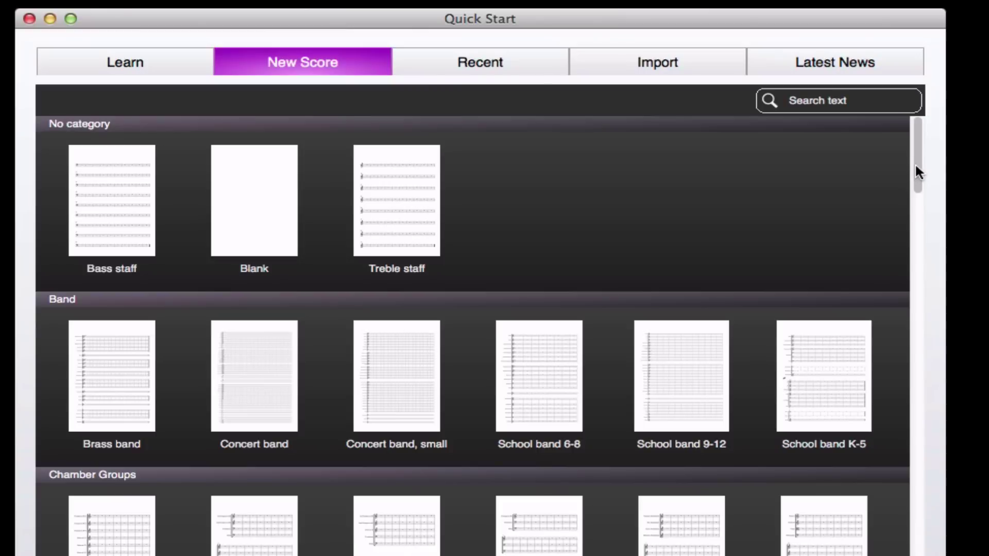
Step: Scroll the New Score templates down to the Choral group and its Voice + keyboard template
{"action": "left_click_drag", "start_coordinate": [915, 162], "coordinate": [907, 304]}
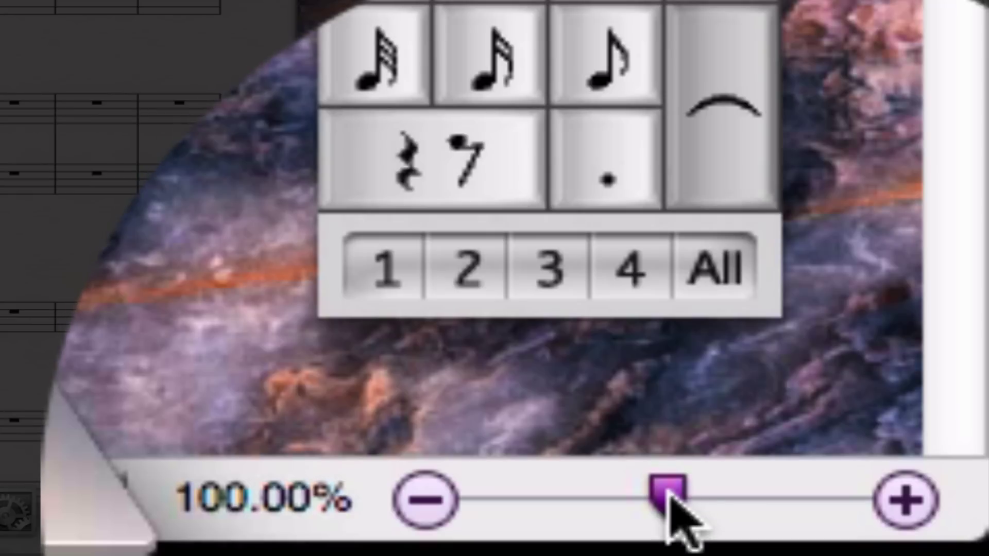
Step: Zoom the new Voice + keyboard score to about 165%
{"action": "left_click_drag", "start_coordinate": [909, 542], "coordinate": [928, 543]}
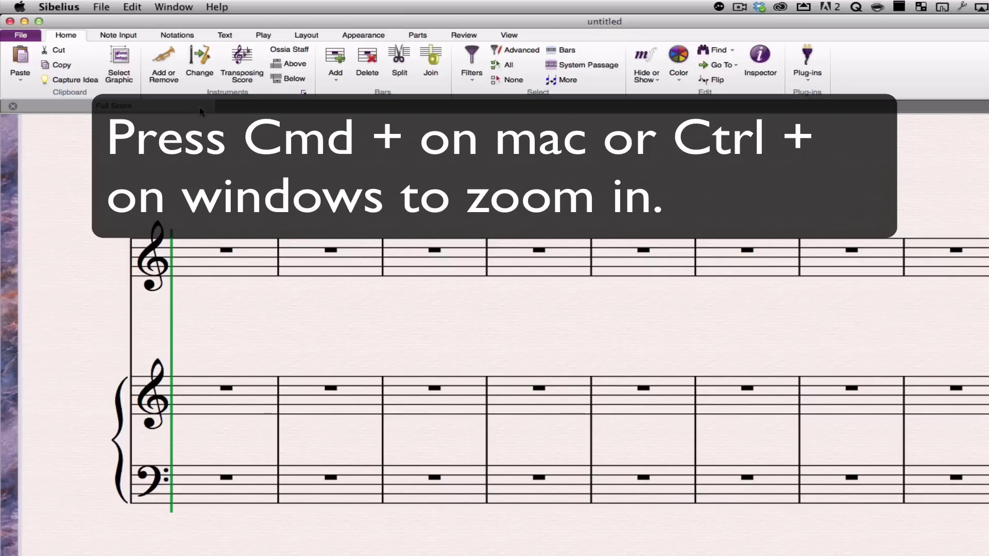
Step: Open the Flexi-time Options dialog from the Note Input tab
{"action": "left_click", "coordinate": [118, 34]}
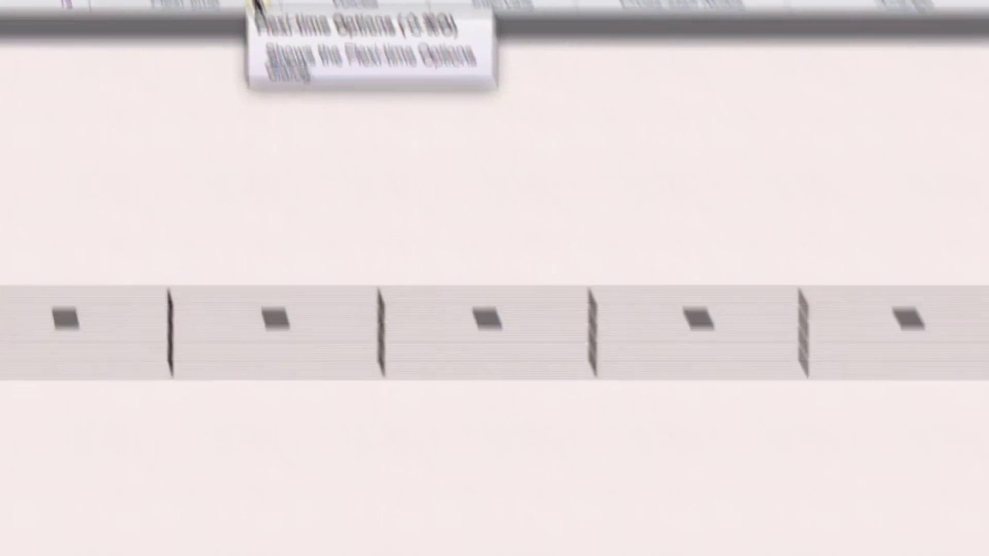
{"action": "left_click", "coordinate": [309, 160]}
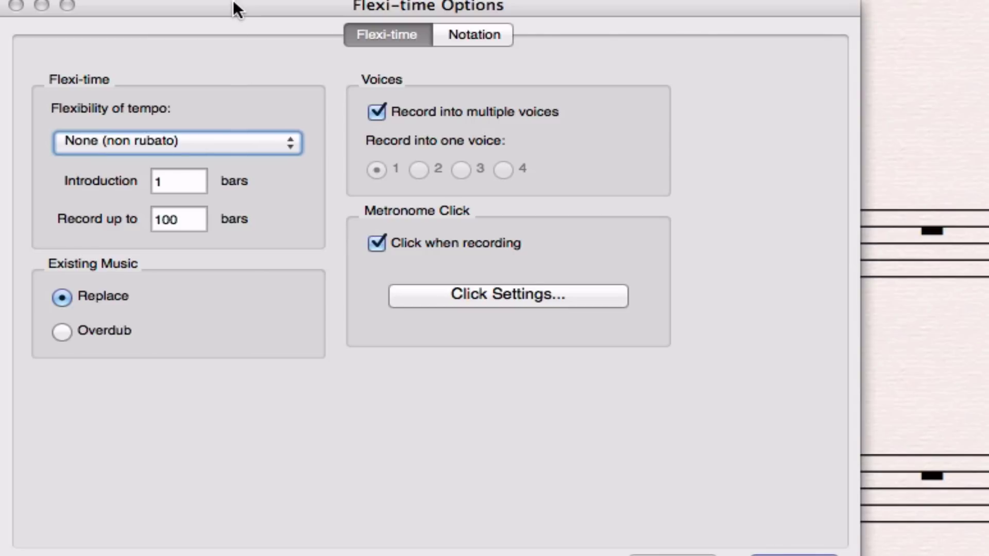
Step: Reposition the Flexi-time Options dialog and set tempo flexibility to High (molto rubato)
{"action": "left_click_drag", "start_coordinate": [233, 9], "coordinate": [219, 15]}
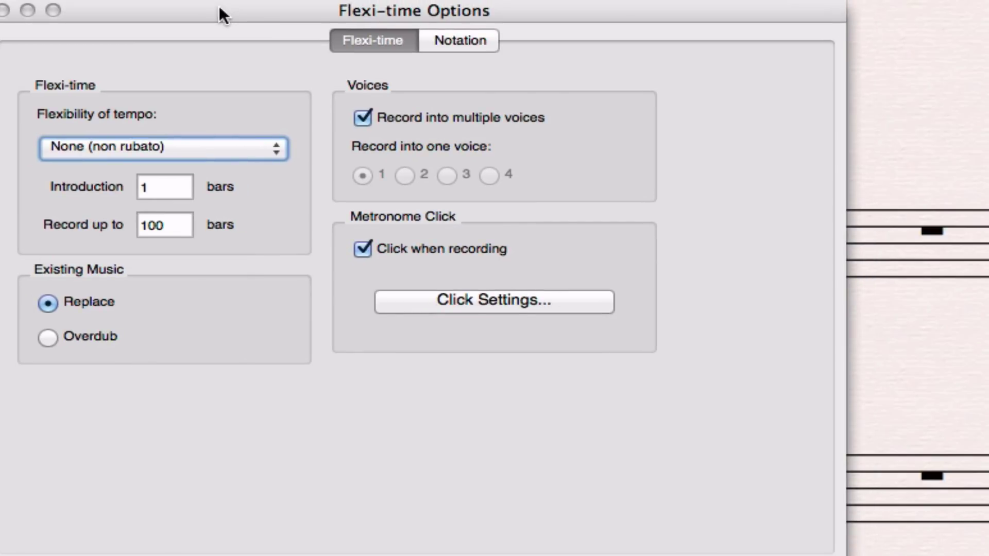
{"action": "left_click_drag", "start_coordinate": [219, 14], "coordinate": [231, 8]}
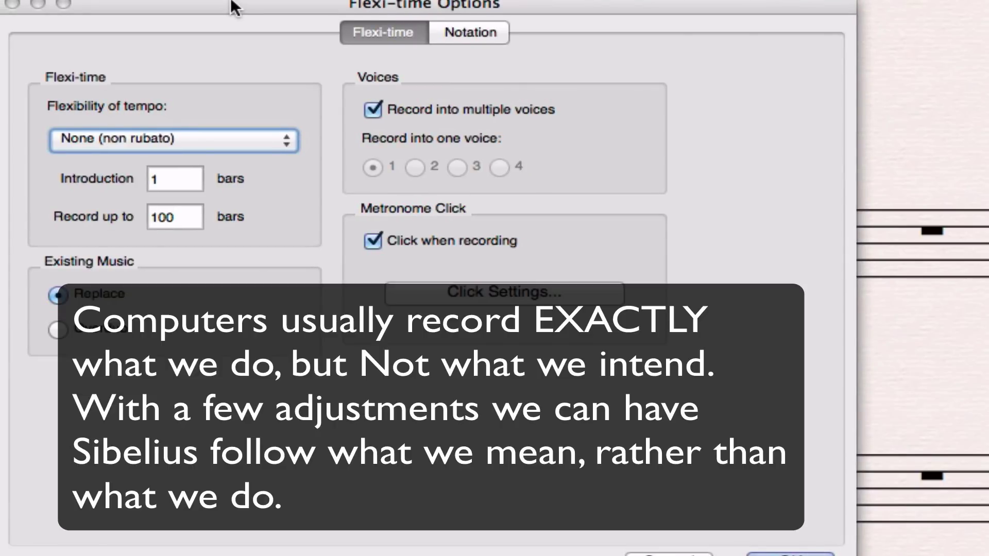
{"action": "left_click_drag", "start_coordinate": [231, 7], "coordinate": [231, 9]}
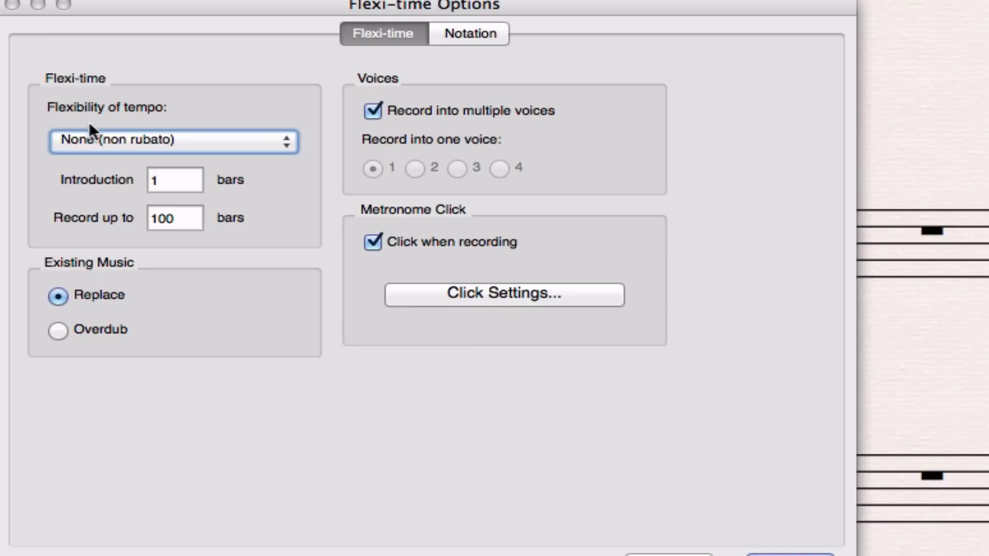
{"action": "left_click", "coordinate": [150, 135]}
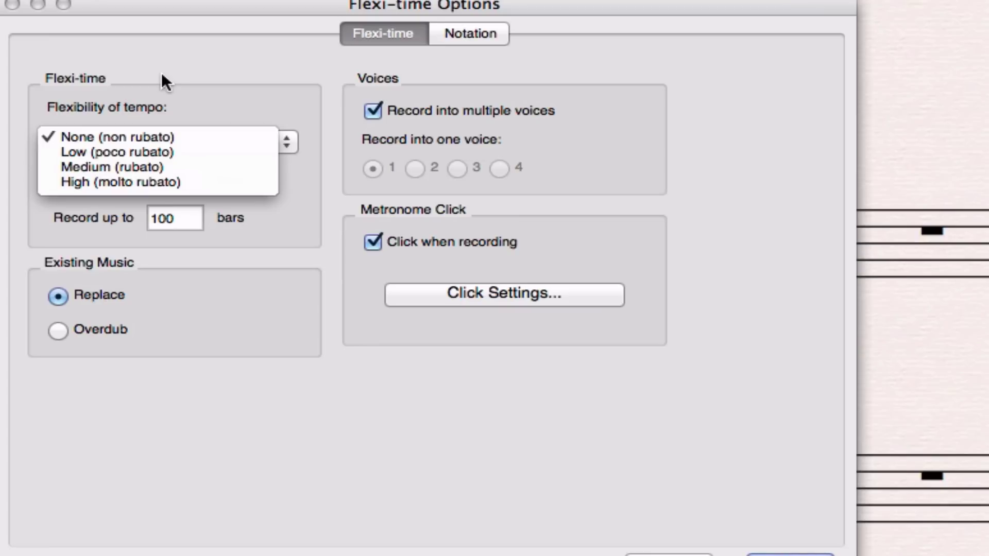
{"action": "left_click", "coordinate": [147, 183]}
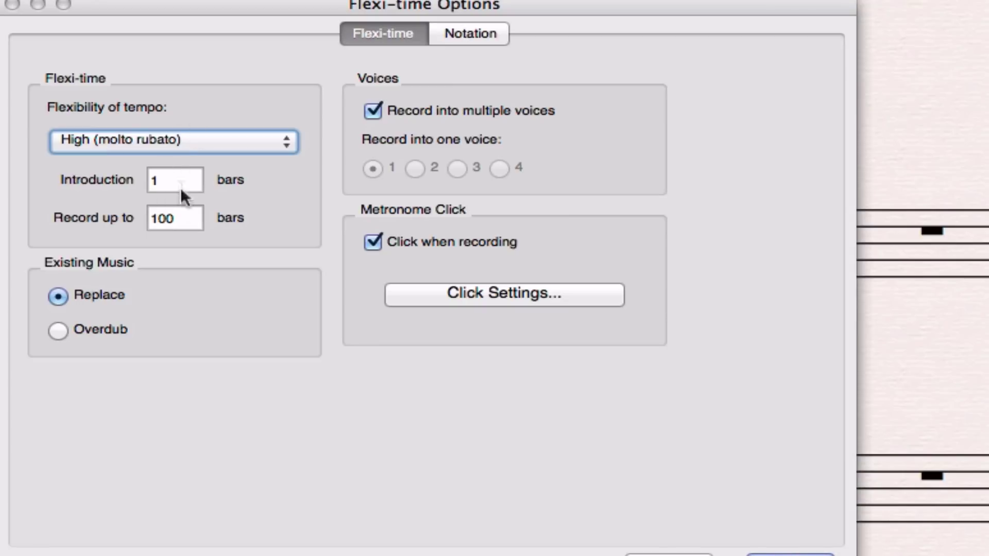
{"action": "left_click", "coordinate": [164, 142]}
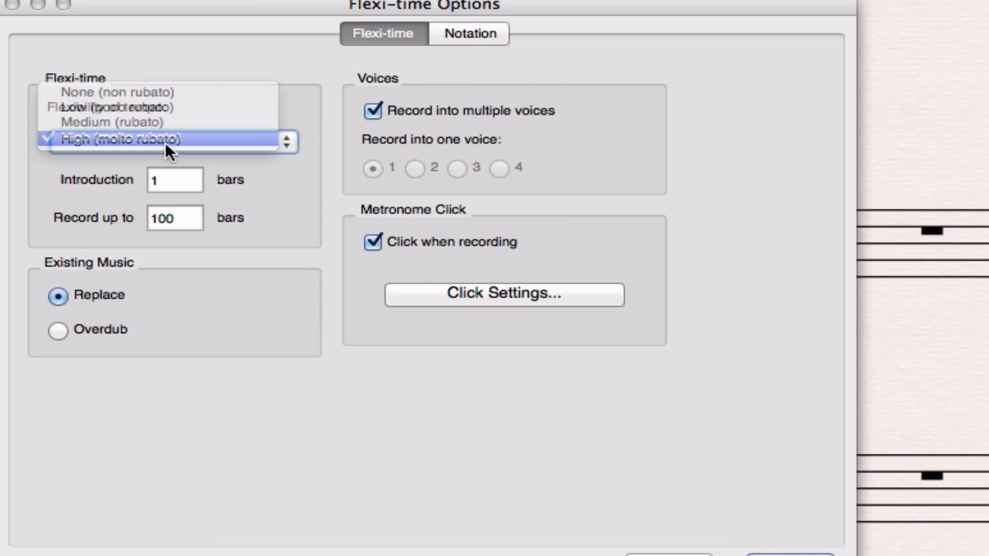
Step: Return Flexi-time tempo flexibility to None (non rubato)
{"action": "left_click", "coordinate": [163, 95]}
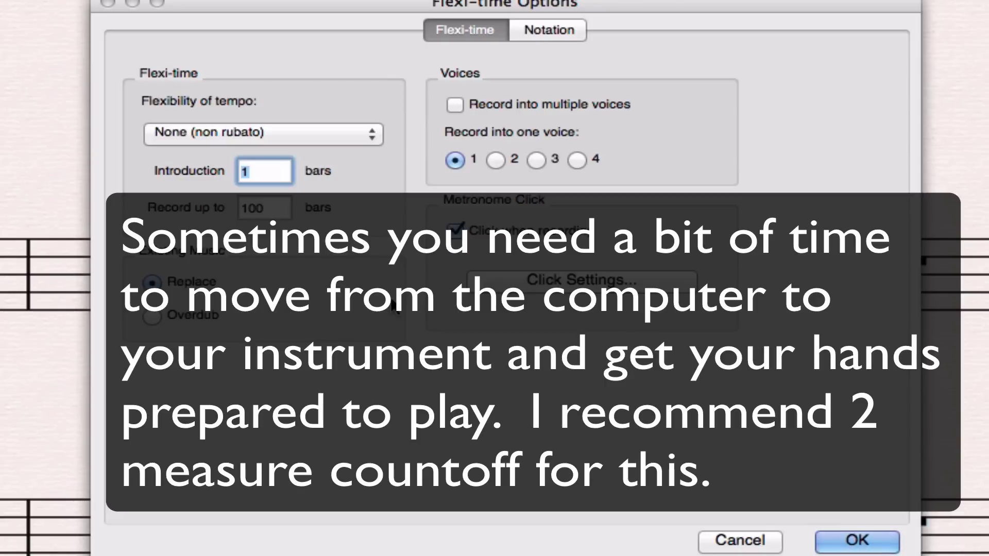
Step: Set a 2-bar introduction, toggling multiple-voice recording on and back off
{"action": "type", "text": "2"}
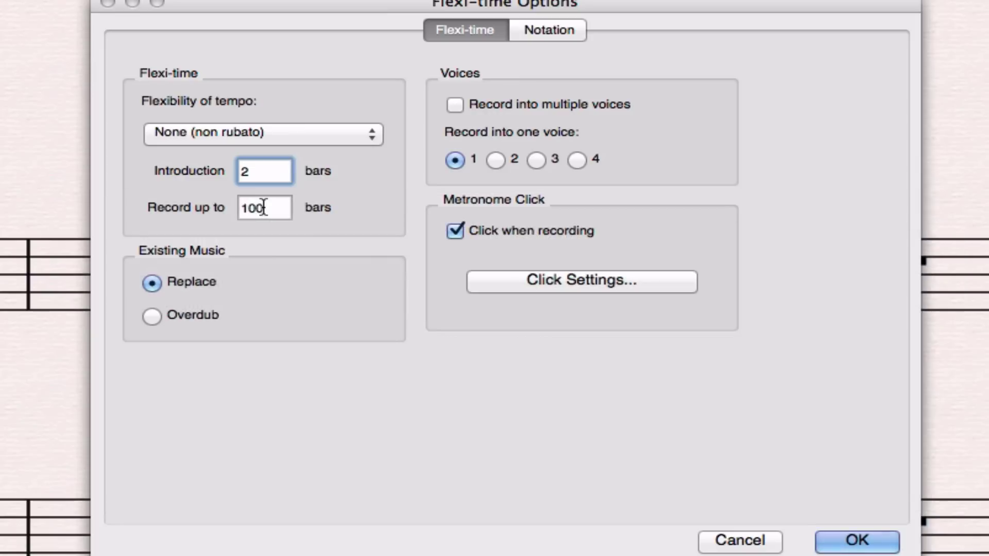
{"action": "left_click", "coordinate": [460, 102]}
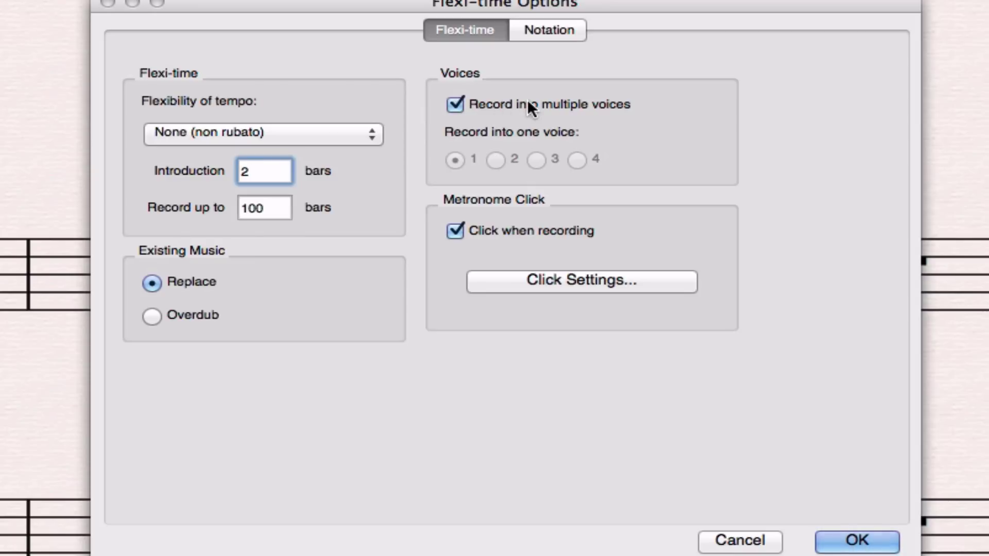
{"action": "left_click", "coordinate": [454, 105]}
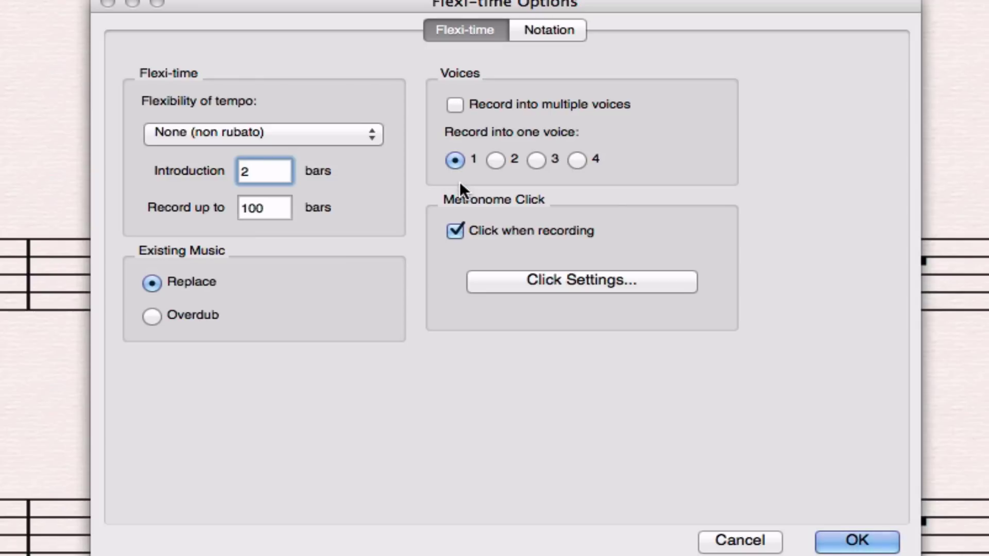
Step: Switch Flexi-time Options to its Notation settings for note values and tuplets
{"action": "left_click", "coordinate": [549, 29]}
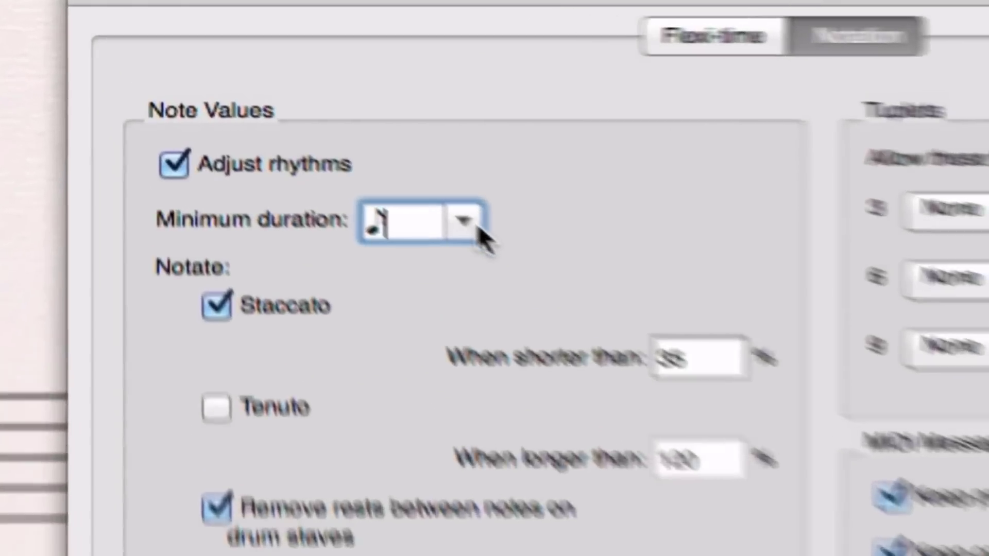
Step: Set the minimum recorded note duration to an eighth note, after trying a sixteenth
{"action": "left_click", "coordinate": [320, 137]}
{"action": "left_click", "coordinate": [466, 311]}
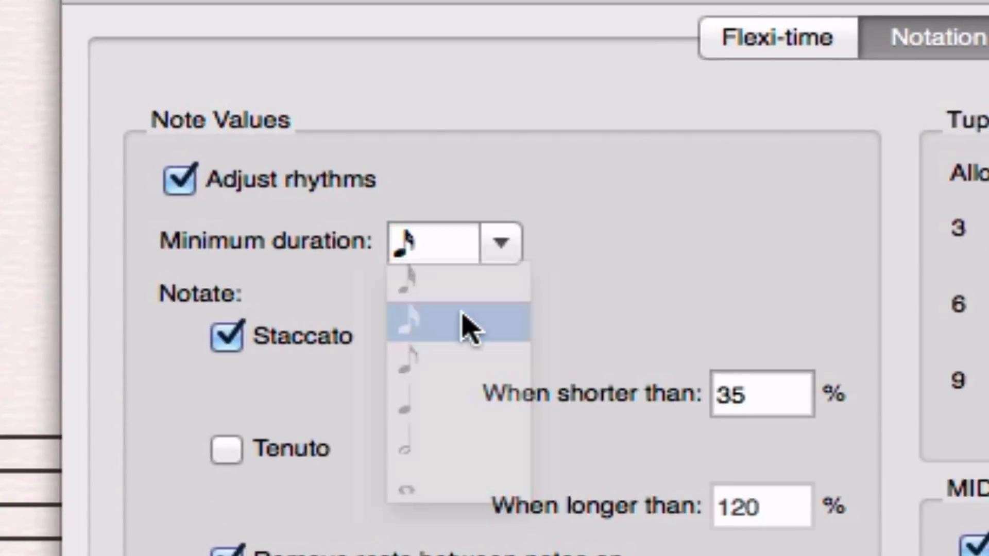
{"action": "left_click", "coordinate": [504, 246]}
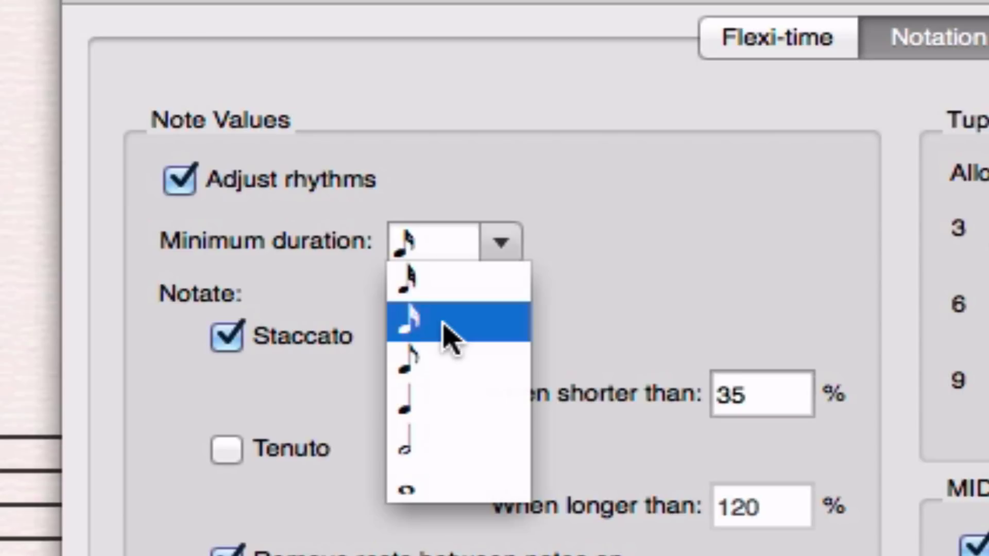
{"action": "left_click", "coordinate": [459, 376]}
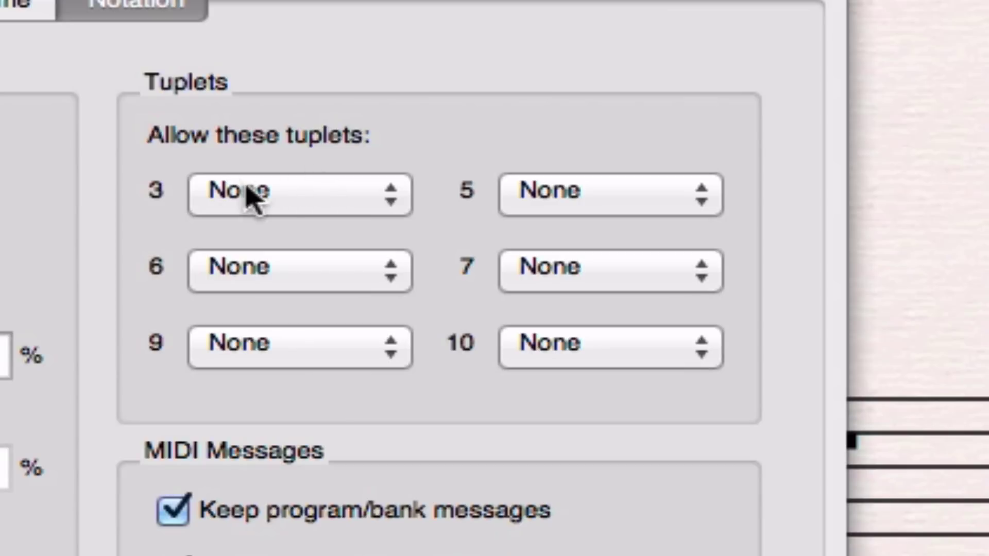
{"action": "left_click", "coordinate": [297, 200]}
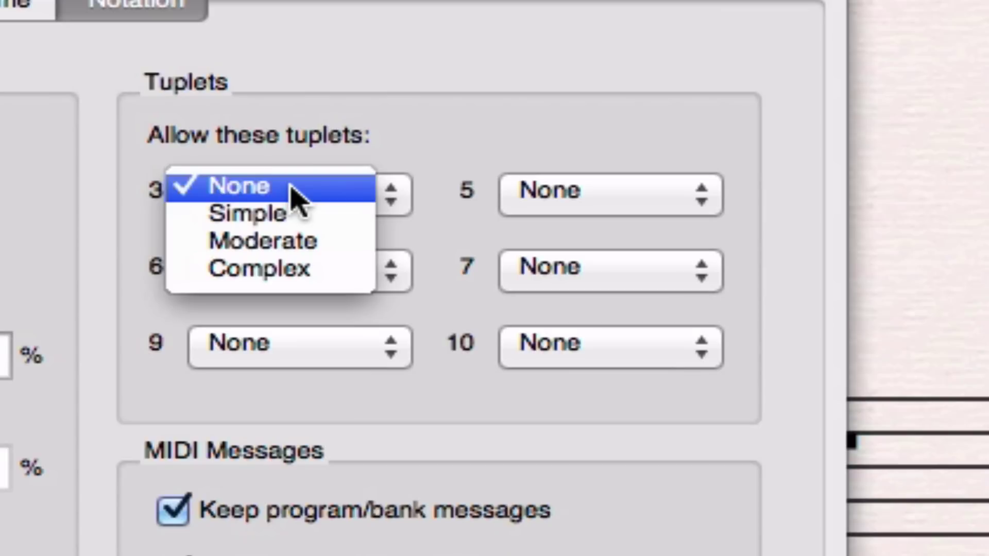
{"action": "left_click", "coordinate": [292, 190]}
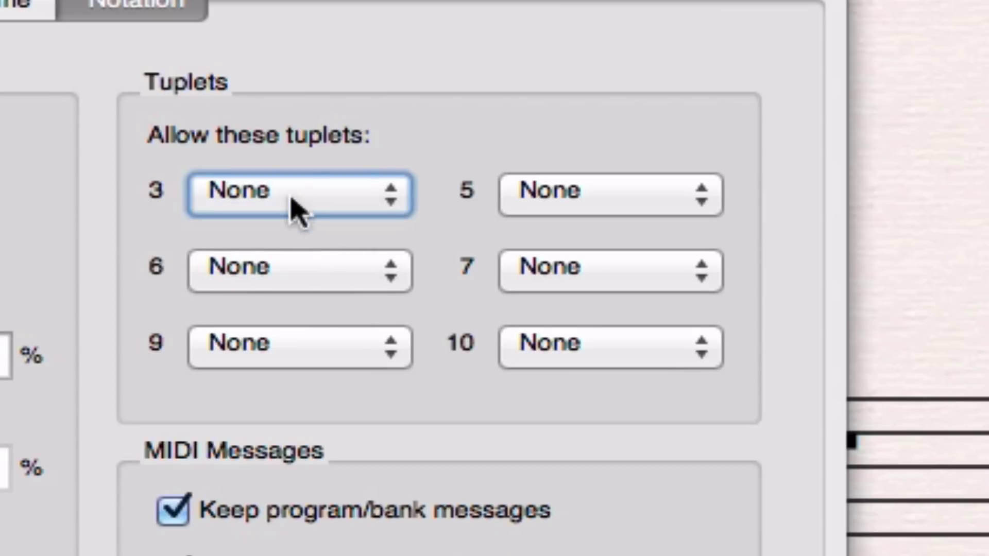
{"action": "left_click", "coordinate": [304, 279]}
{"action": "left_click", "coordinate": [304, 272]}
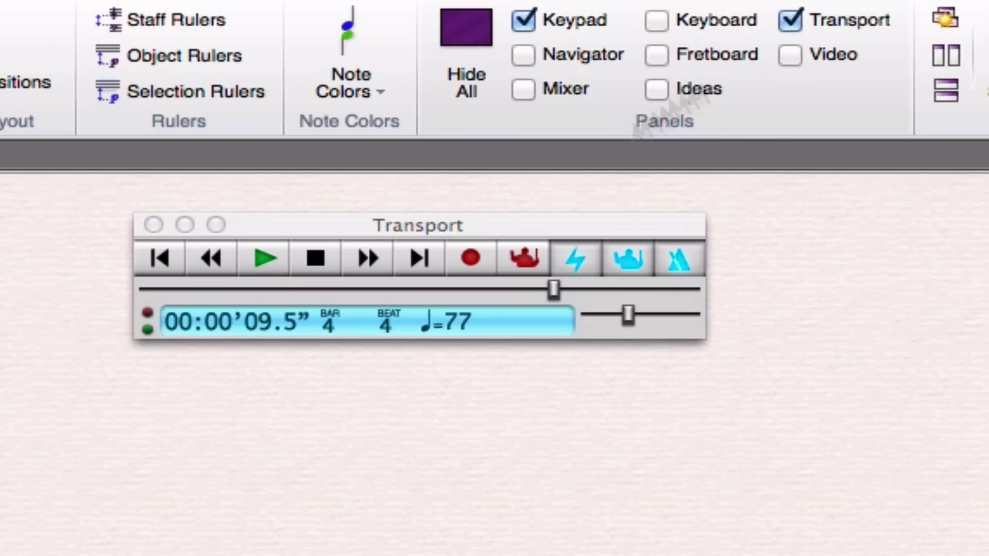
Step: Play, stop and rewind playback to bar 1, then select bar 1 of the piano treble staff
{"action": "left_click_drag", "start_coordinate": [477, 221], "coordinate": [555, 244]}
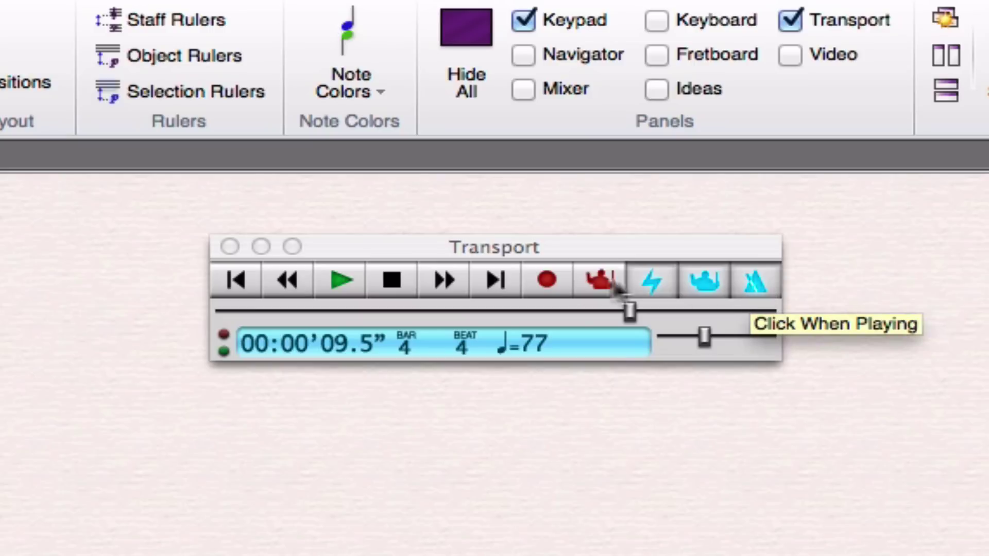
{"action": "left_click", "coordinate": [345, 275]}
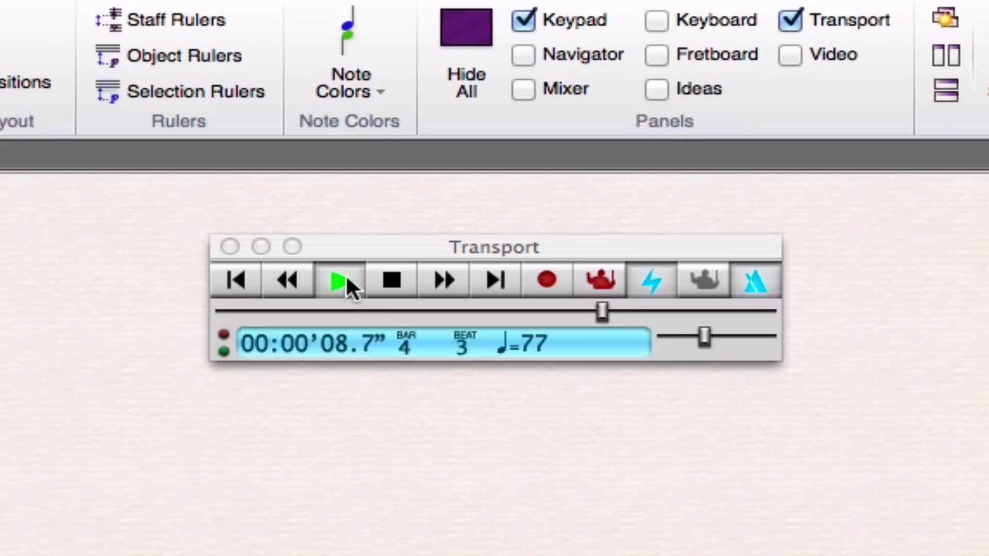
{"action": "left_click", "coordinate": [393, 281]}
{"action": "left_click", "coordinate": [236, 278]}
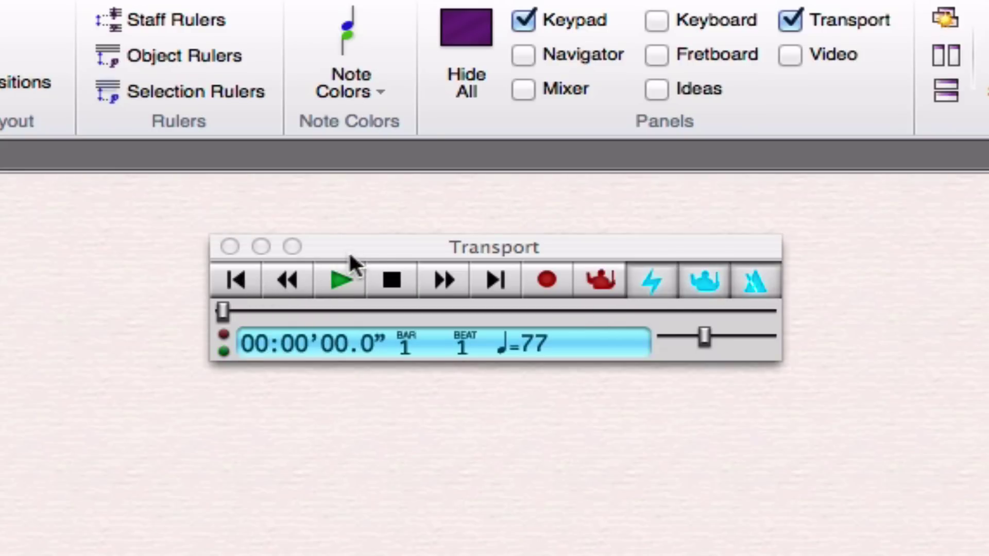
{"action": "left_click_drag", "start_coordinate": [362, 244], "coordinate": [190, 225]}
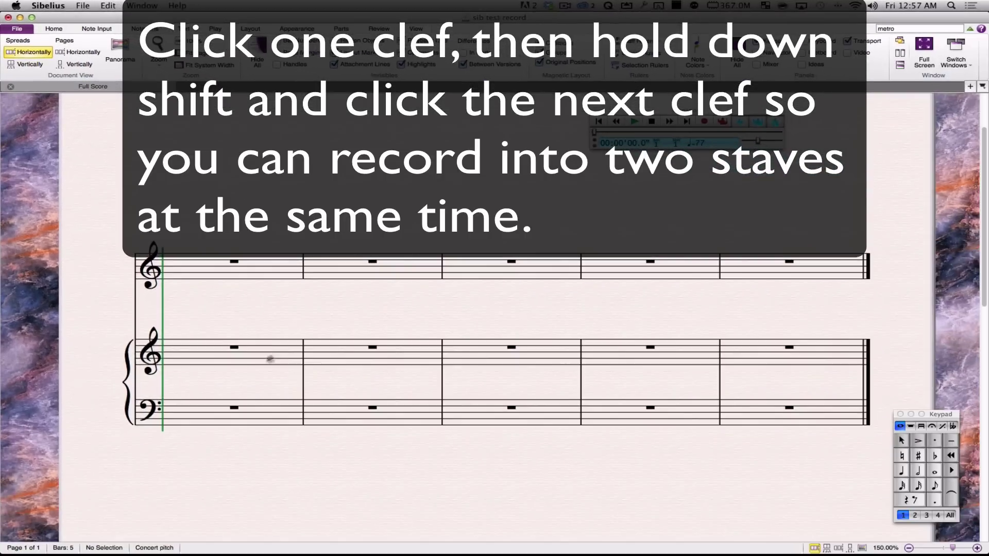
{"action": "left_click", "coordinate": [287, 352]}
Step: Extend the selection to the bass staff and Flexi-time record the piano part through bar 17
{"action": "left_click", "coordinate": [267, 417], "text": "shift"}
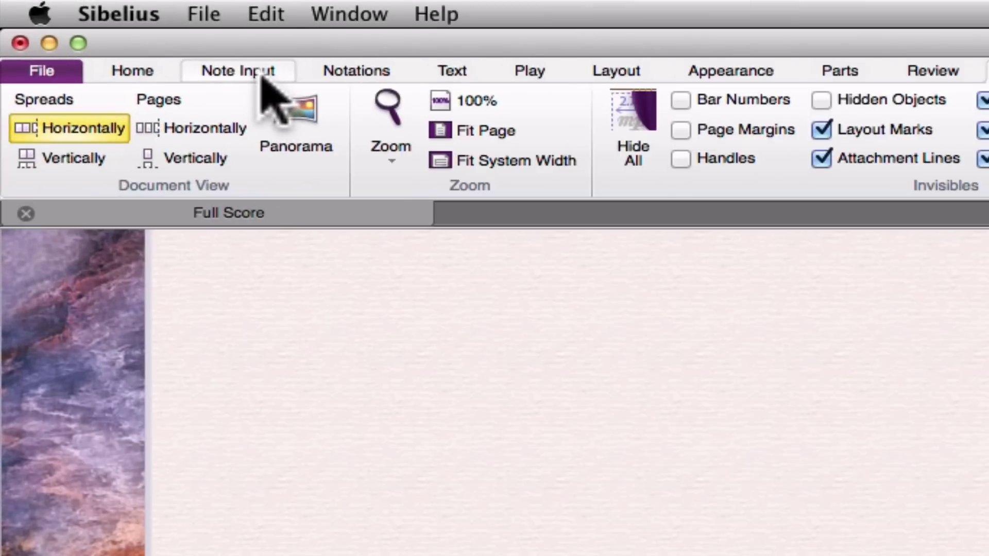
{"action": "left_click", "coordinate": [103, 29]}
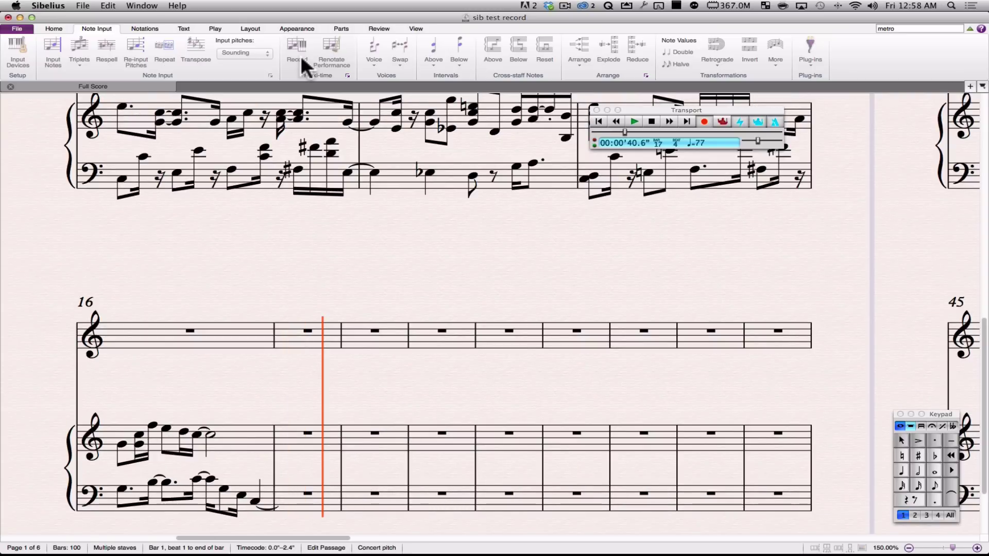
{"action": "key", "text": "Escape"}
Step: Rewind and play back the recorded piano part, stopping around bar 4 at 00:00'09.3"
{"action": "left_click", "coordinate": [457, 336]}
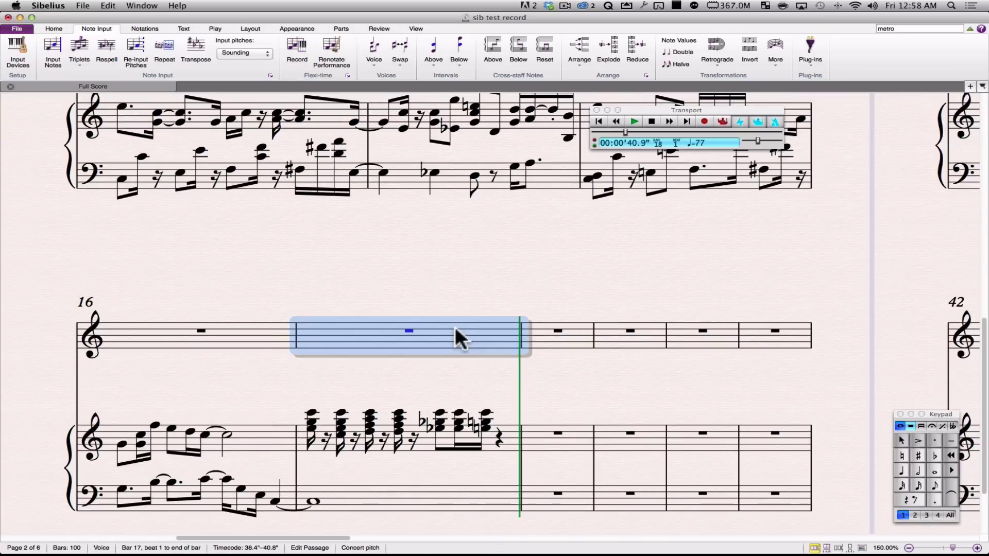
{"action": "left_click", "coordinate": [463, 273]}
{"action": "scroll", "coordinate": [462, 273], "scroll_direction": "up", "scroll_amount": 5}
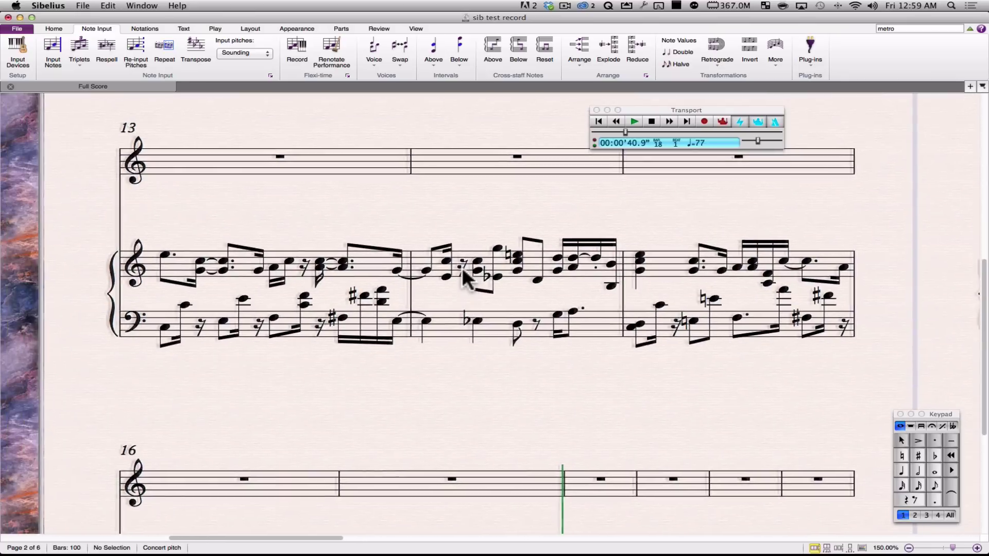
{"action": "scroll", "coordinate": [463, 271], "scroll_direction": "up", "scroll_amount": 1}
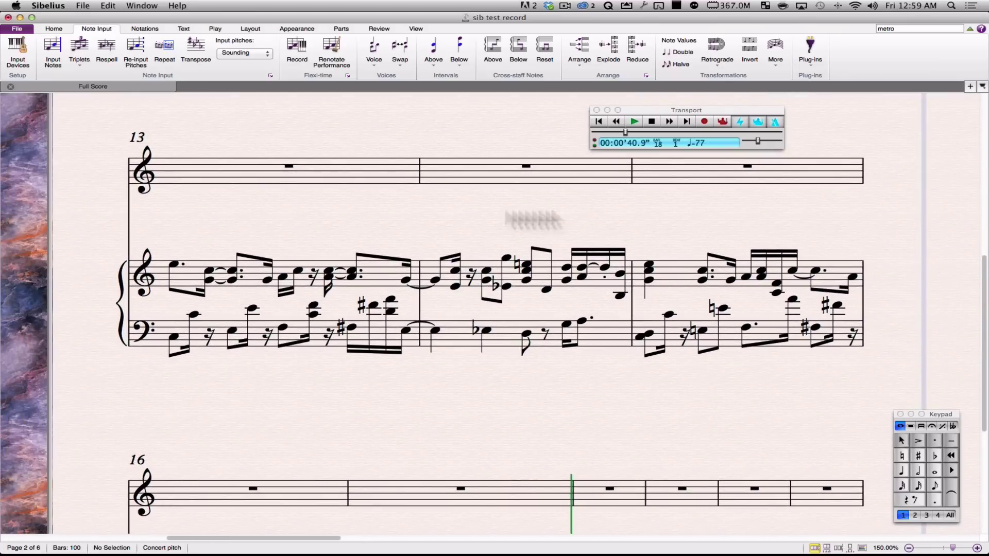
{"action": "left_click", "coordinate": [618, 123]}
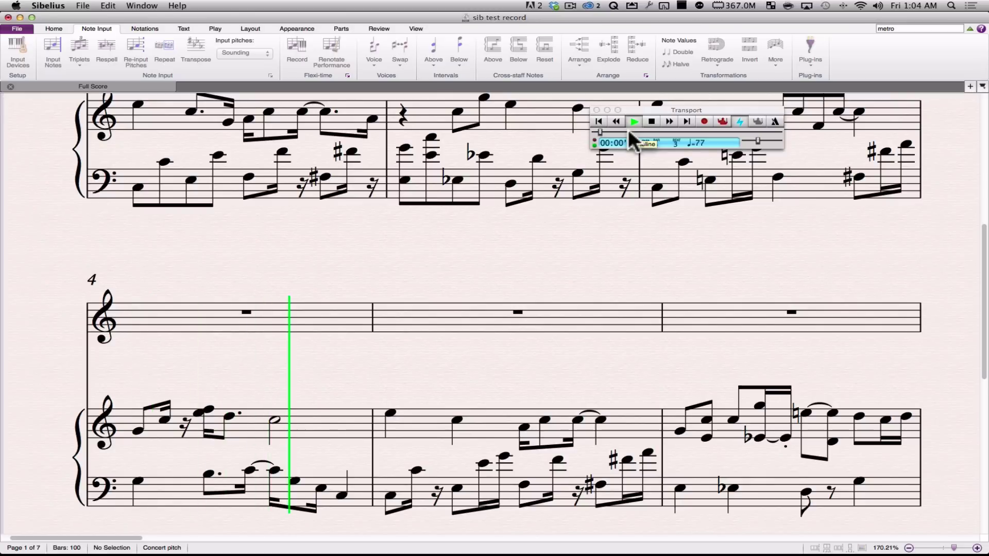
{"action": "key", "text": "super+minus"}
Step: Scroll to the top of page 1 and rewind the Transport to 00:00'00.0" at bar 1
{"action": "left_click", "coordinate": [663, 223]}
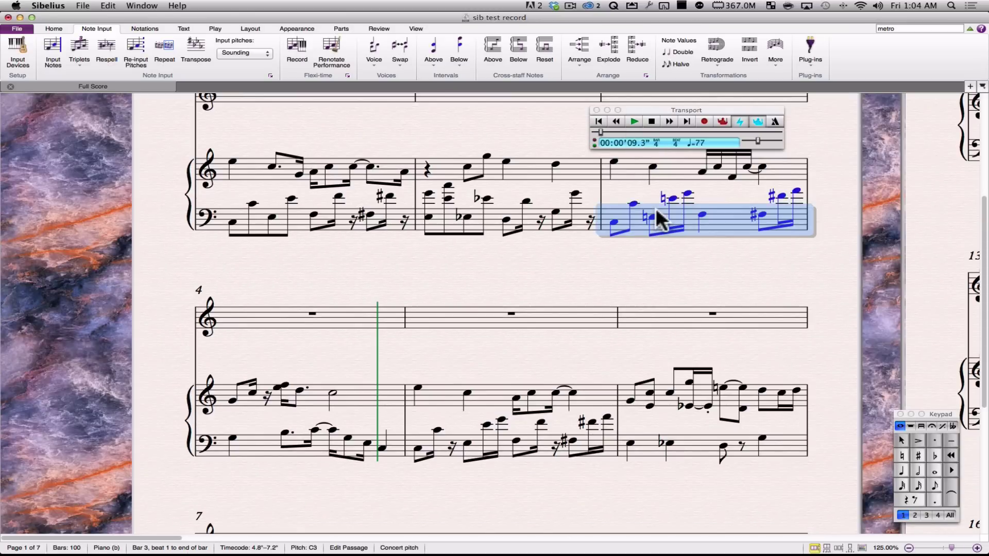
{"action": "left_click", "coordinate": [499, 132]}
{"action": "scroll", "coordinate": [499, 128], "scroll_direction": "up", "scroll_amount": 5}
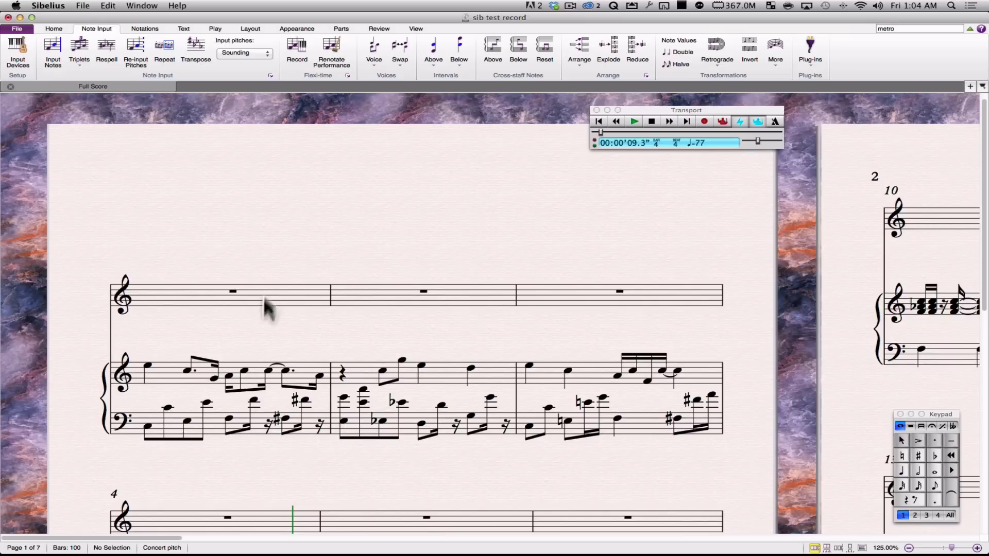
{"action": "left_click_drag", "start_coordinate": [631, 109], "coordinate": [611, 110]}
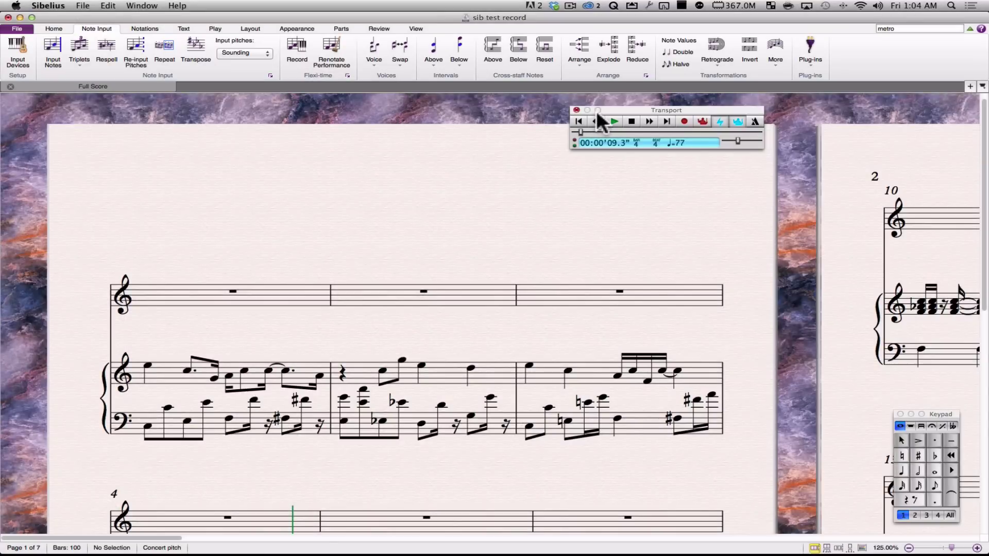
{"action": "left_click", "coordinate": [578, 122]}
Step: Select both piano staves, treble and bass, across the whole score from bar 1 to 100
{"action": "left_click_drag", "start_coordinate": [619, 110], "coordinate": [605, 121]}
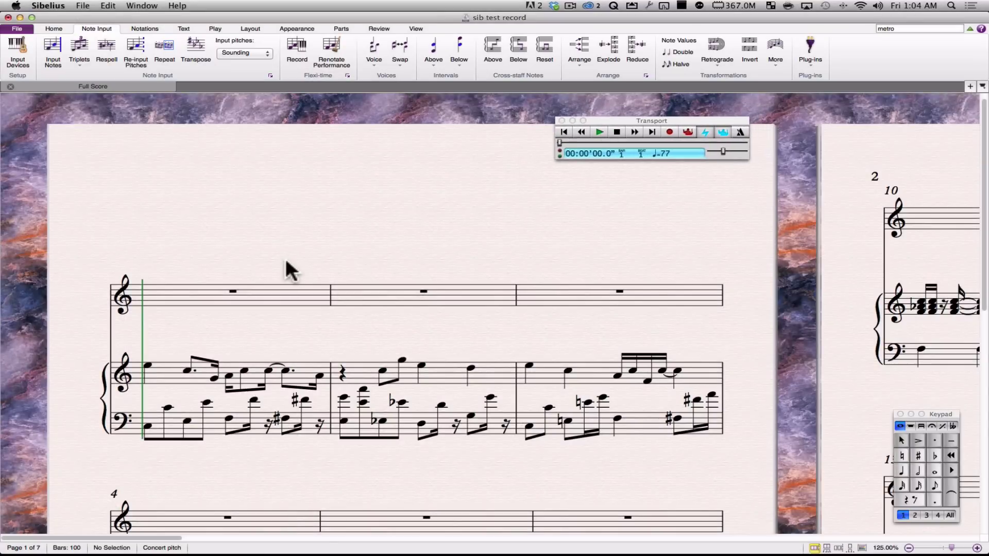
{"action": "triple_click", "coordinate": [160, 366]}
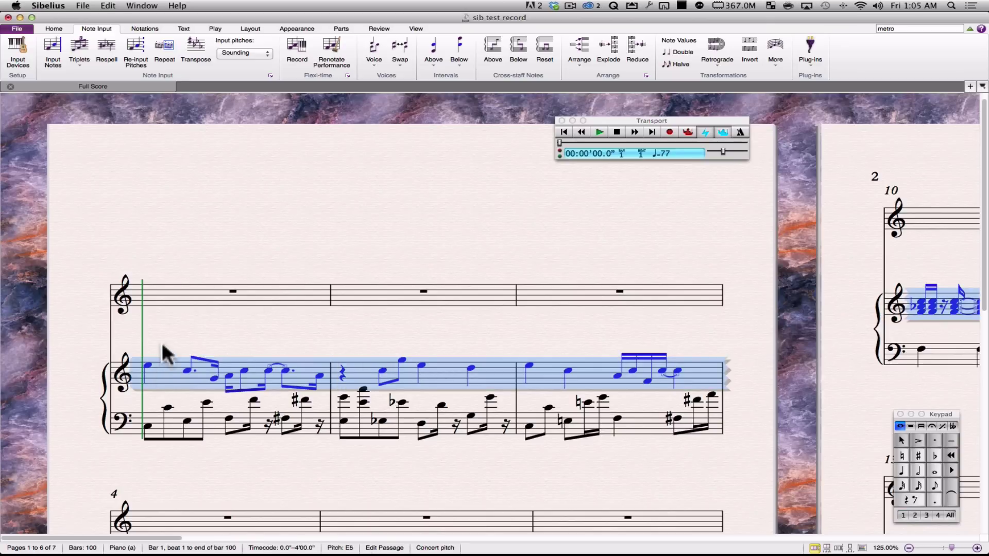
{"action": "left_click", "coordinate": [162, 349]}
{"action": "double_click", "coordinate": [164, 372]}
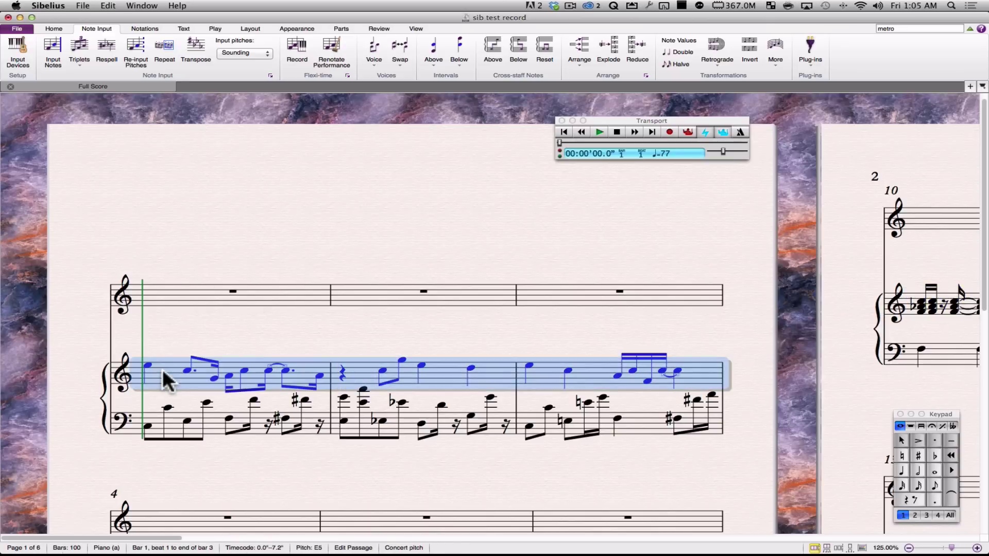
{"action": "left_click", "coordinate": [170, 317]}
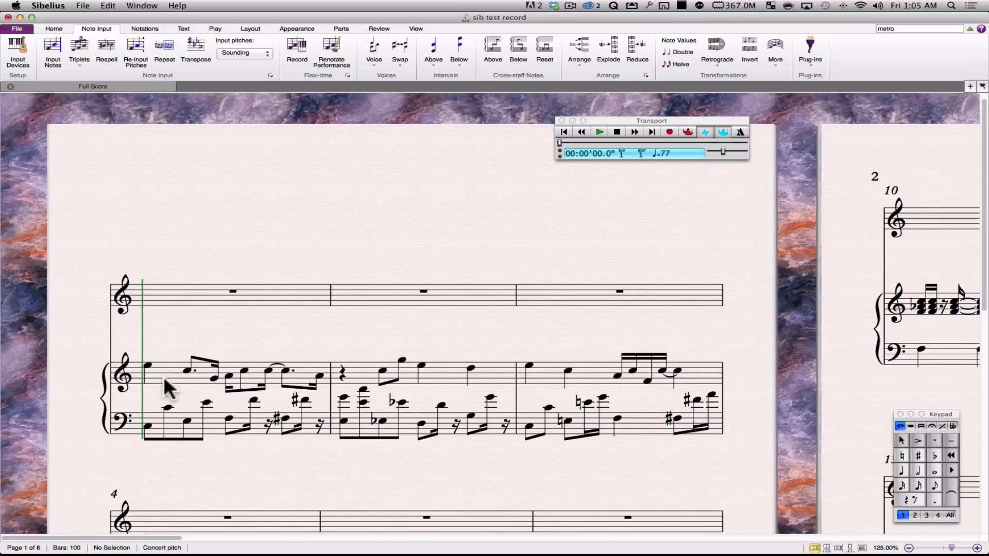
{"action": "triple_click", "coordinate": [164, 379]}
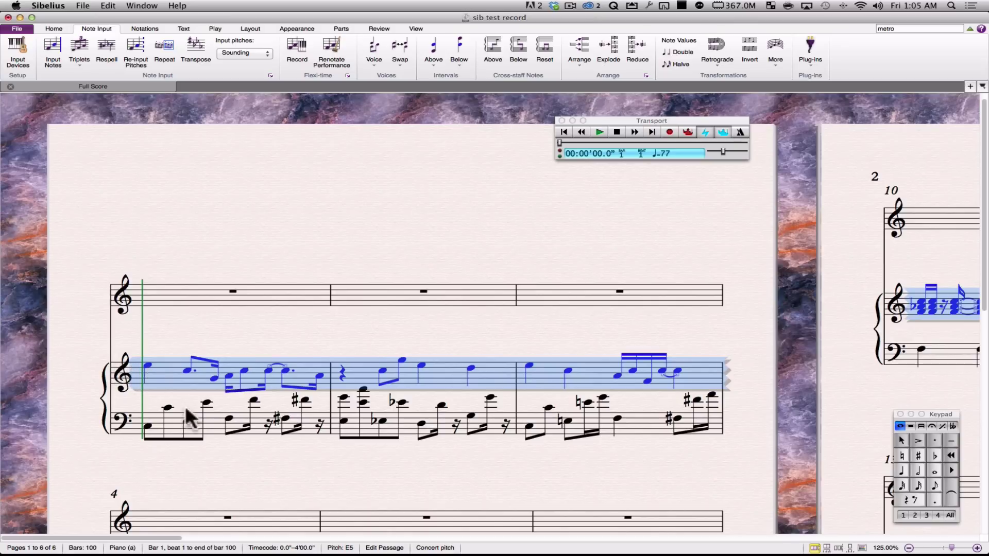
{"action": "left_click", "coordinate": [211, 421], "text": "shift"}
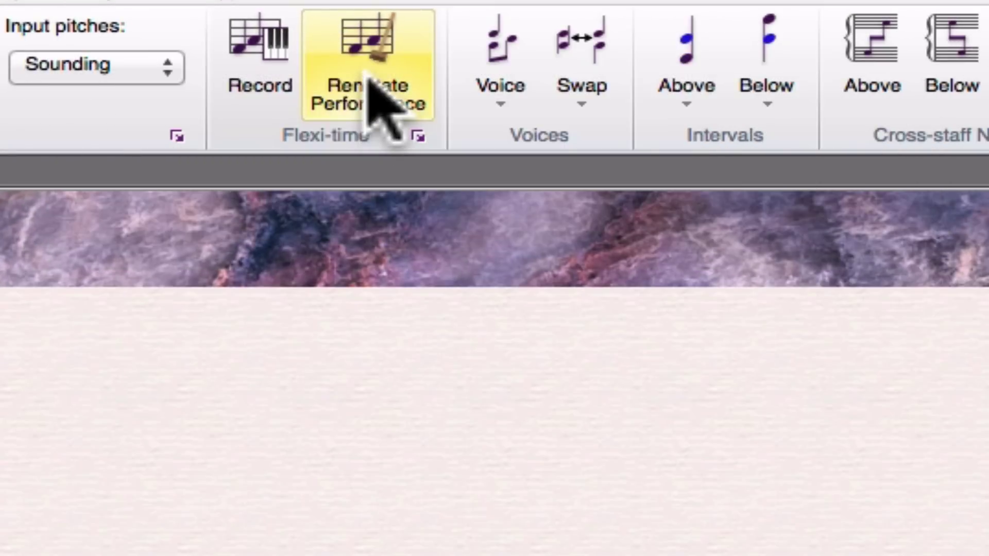
Step: Run Renotate Performance on the selected piano part with Normal 1/16-note quantization
{"action": "left_click", "coordinate": [376, 98]}
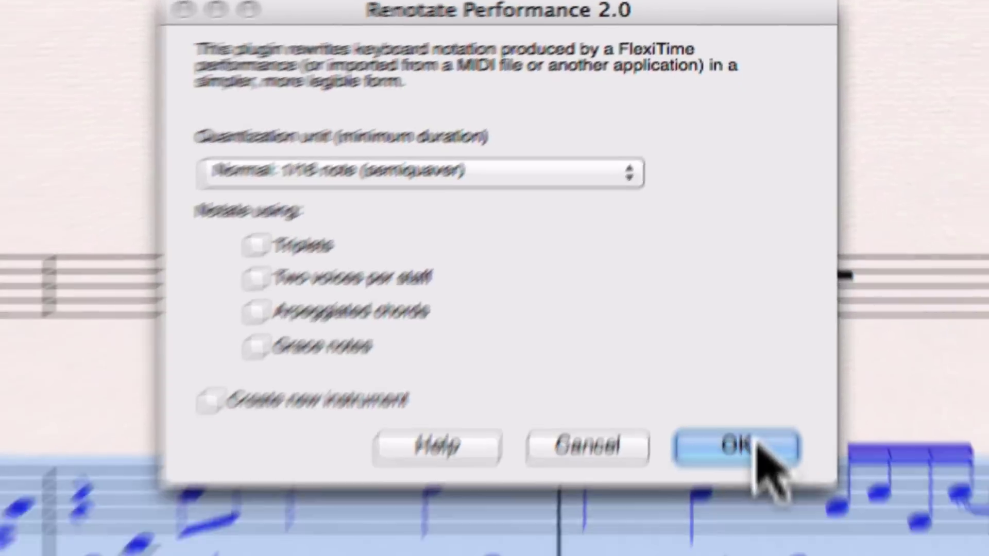
{"action": "left_click", "coordinate": [757, 445]}
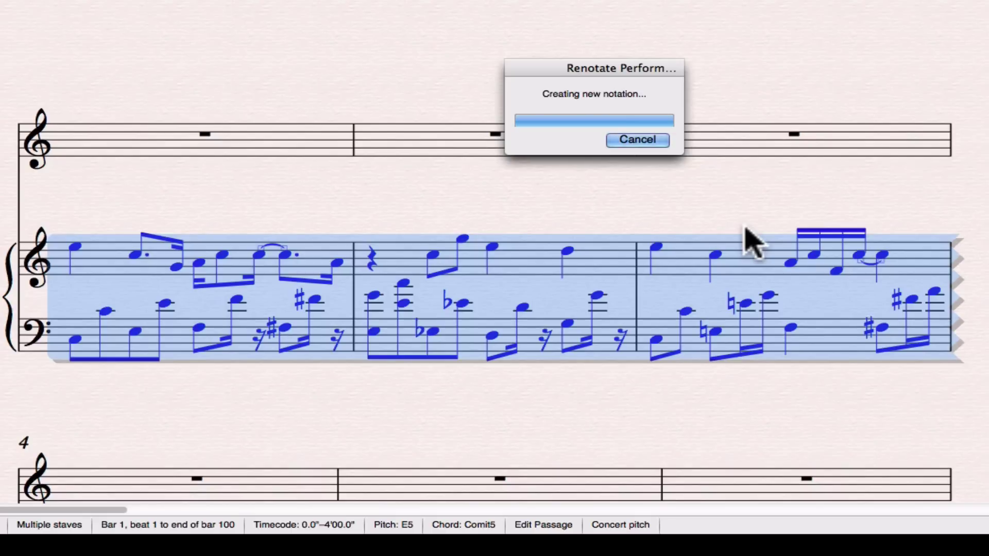
Step: Inspect renotated bar 2 of the bass staff, then play the cleaned-up part from the start
{"action": "left_click", "coordinate": [483, 84]}
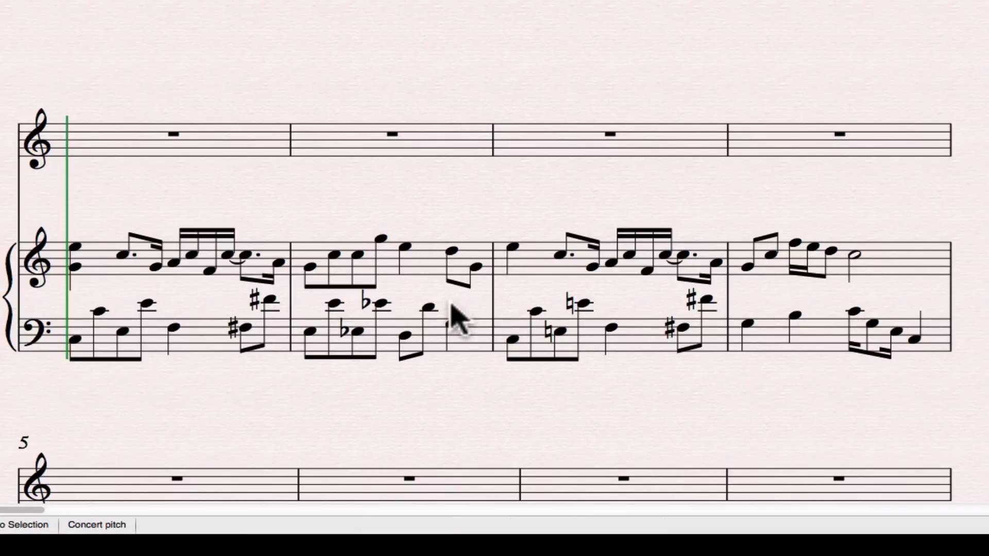
{"action": "left_click", "coordinate": [480, 342]}
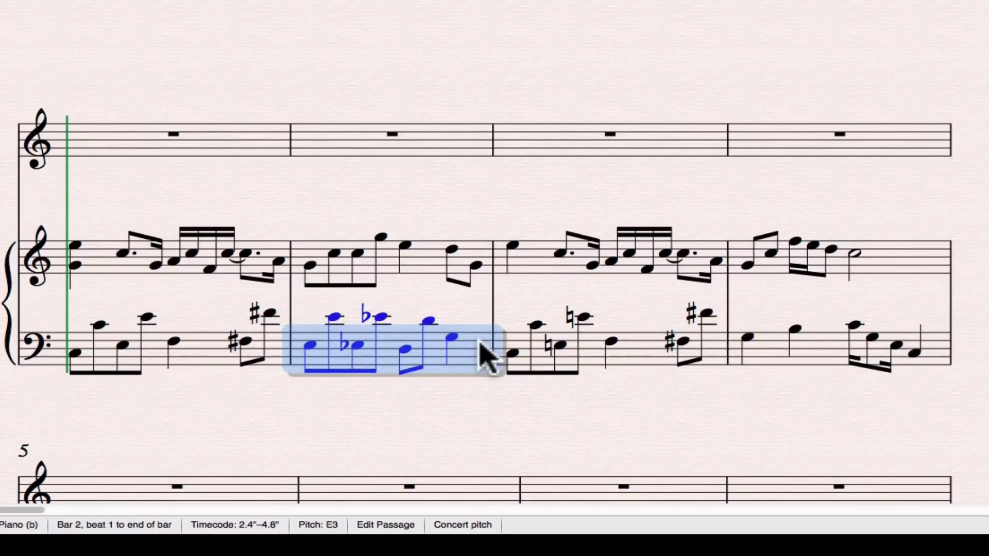
{"action": "left_click", "coordinate": [490, 194]}
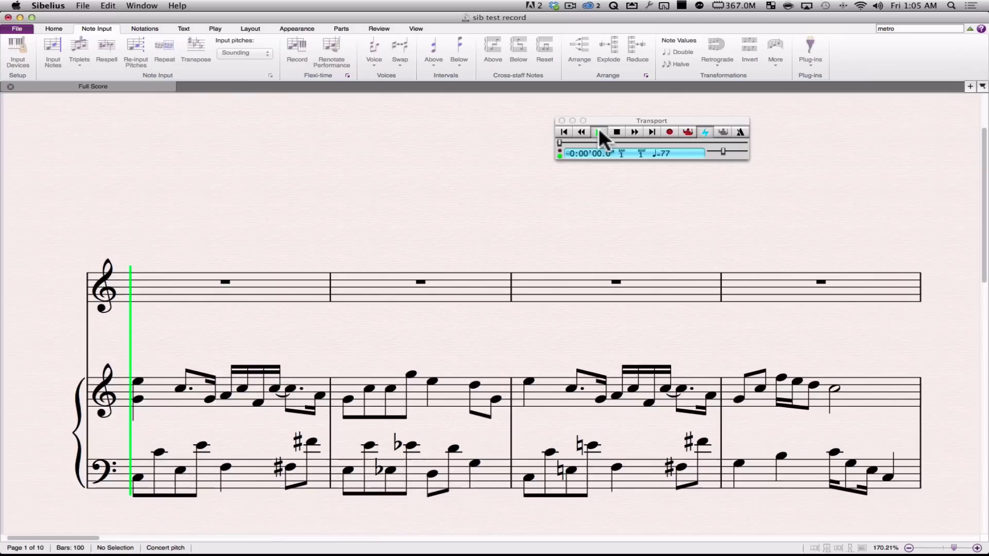
{"action": "left_click", "coordinate": [598, 132]}
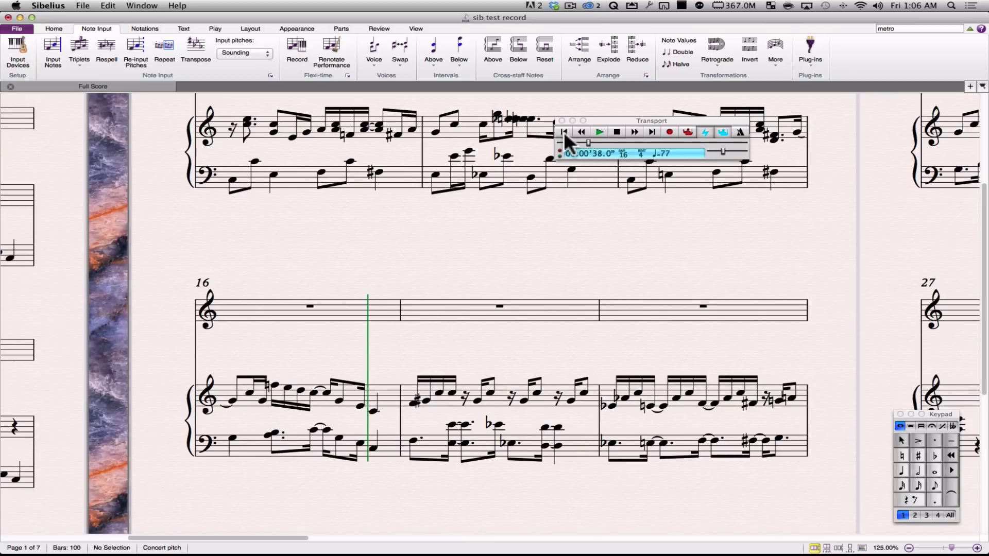
Step: Stop playback, move the Transport window off the music, and return to bar 1 at 00:00'00.0"
{"action": "left_click", "coordinate": [563, 132]}
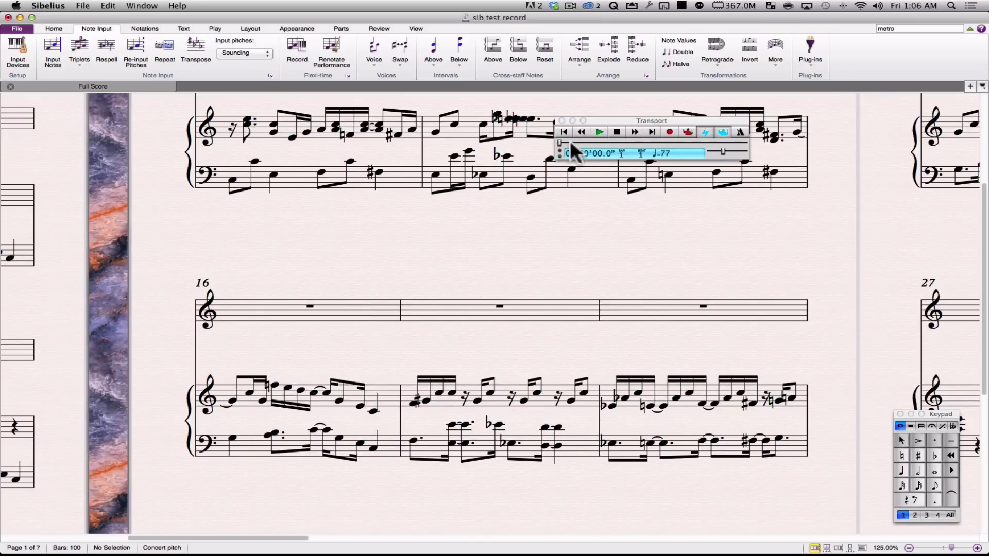
{"action": "left_click_drag", "start_coordinate": [619, 122], "coordinate": [721, 160]}
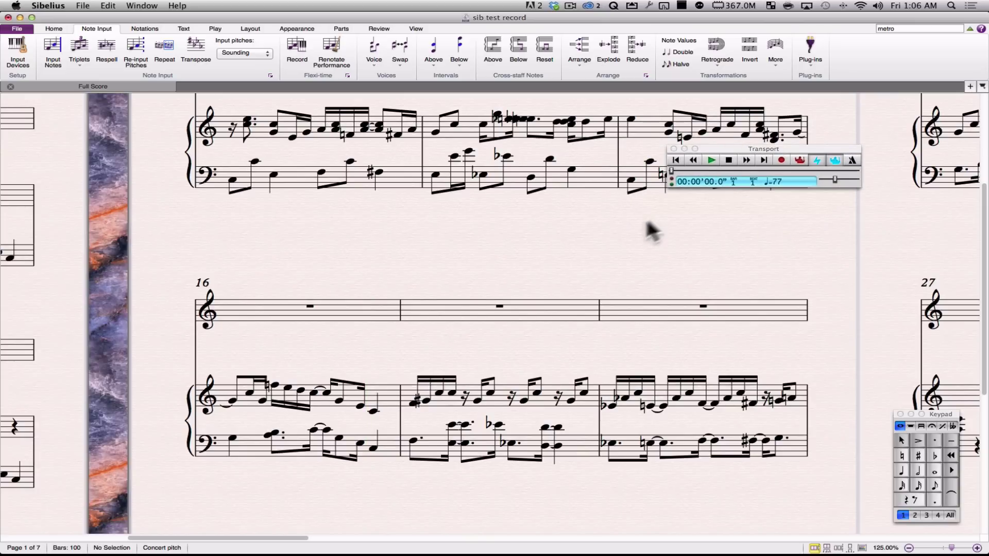
{"action": "scroll", "coordinate": [635, 227], "scroll_direction": "up", "scroll_amount": 4}
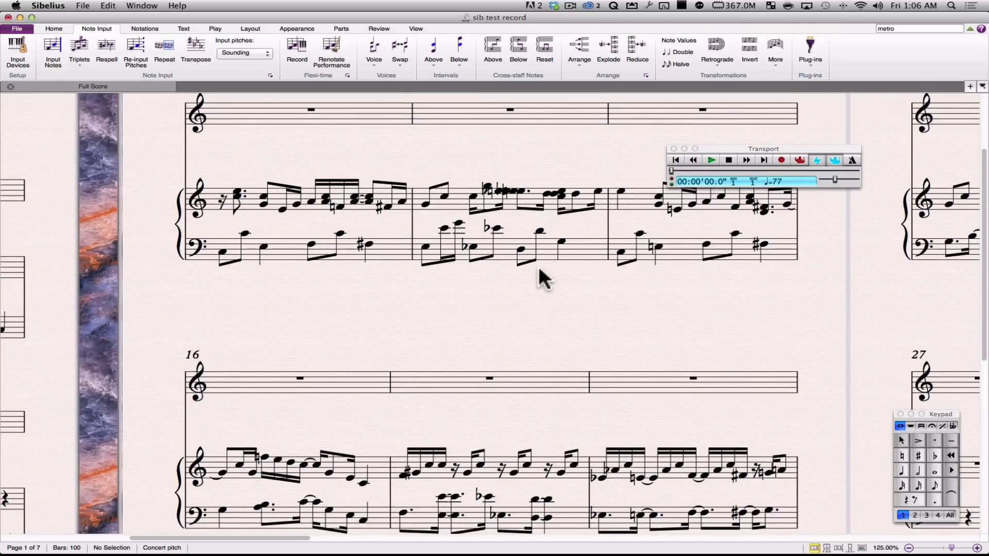
{"action": "key", "text": "space"}
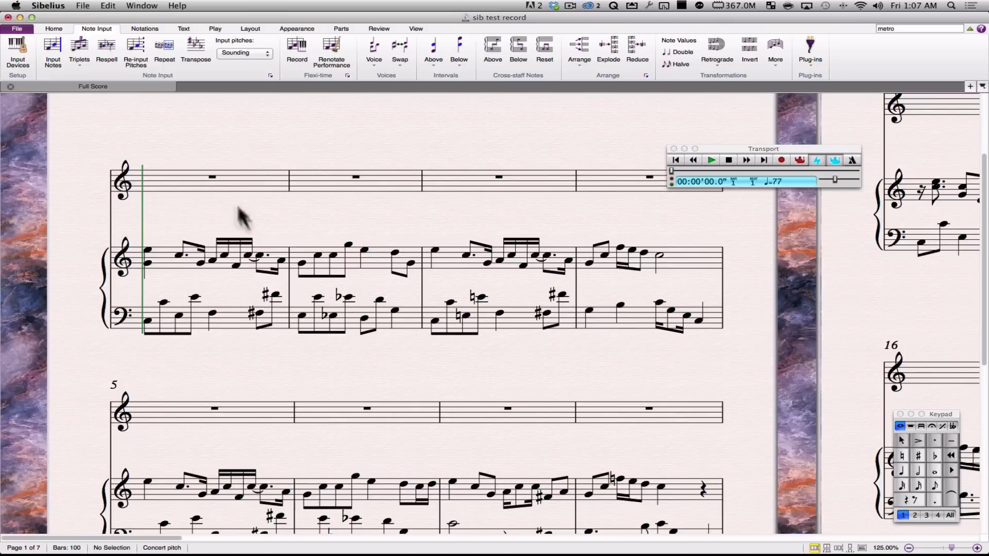